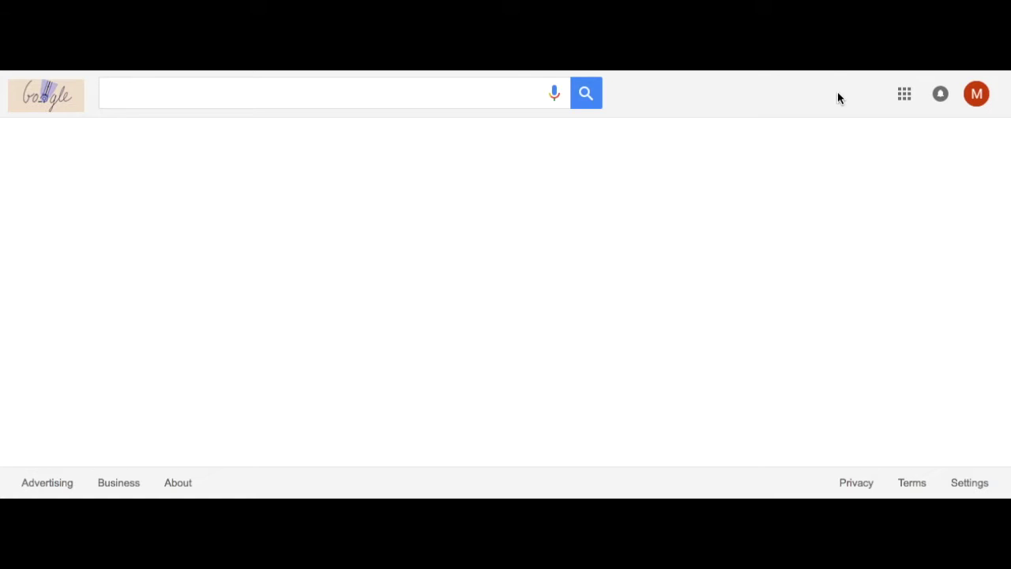
Step: Go from Google Search to Google Docs via the apps grid and start a blank document
click(905, 94)
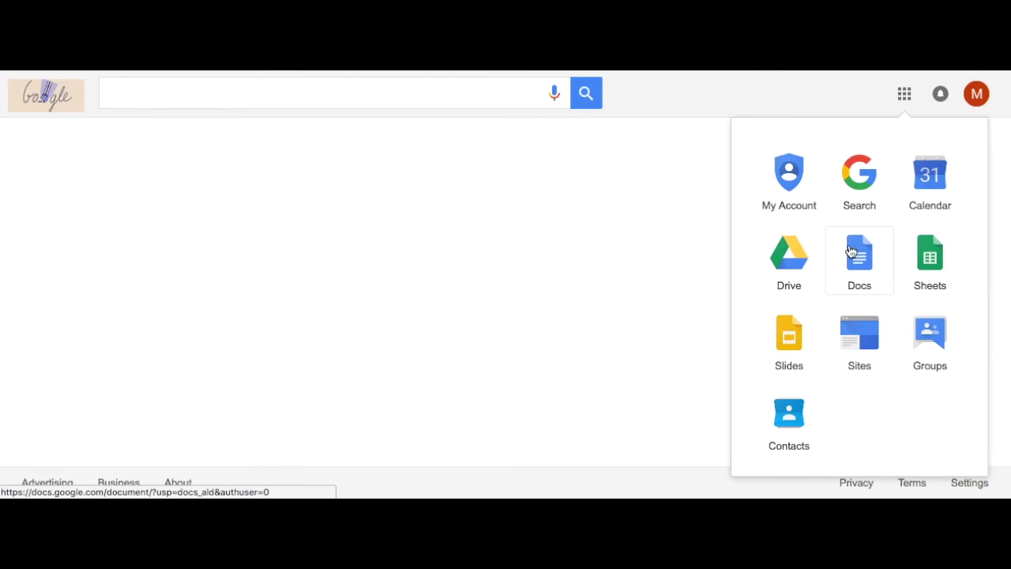
click(872, 263)
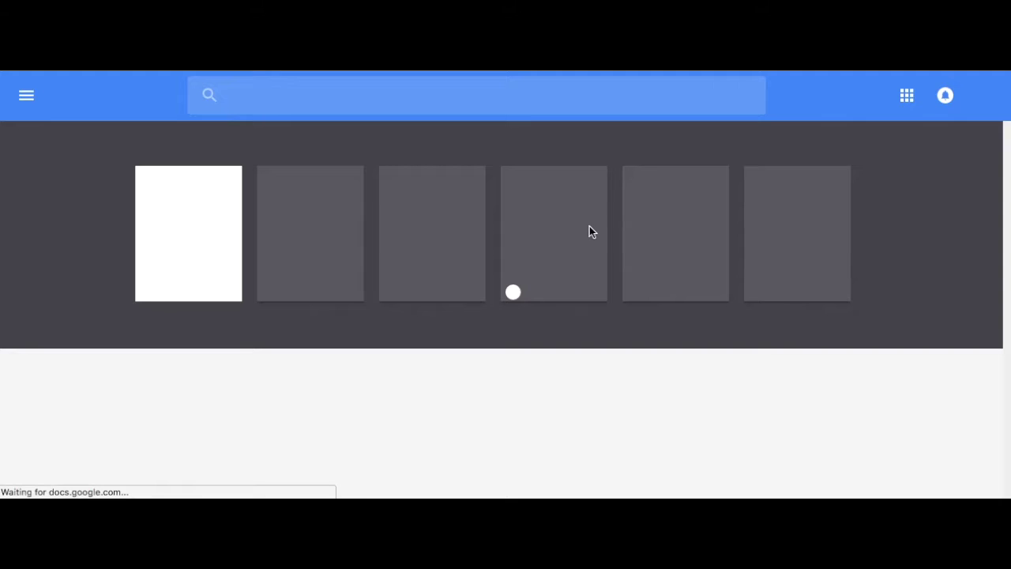
click(169, 215)
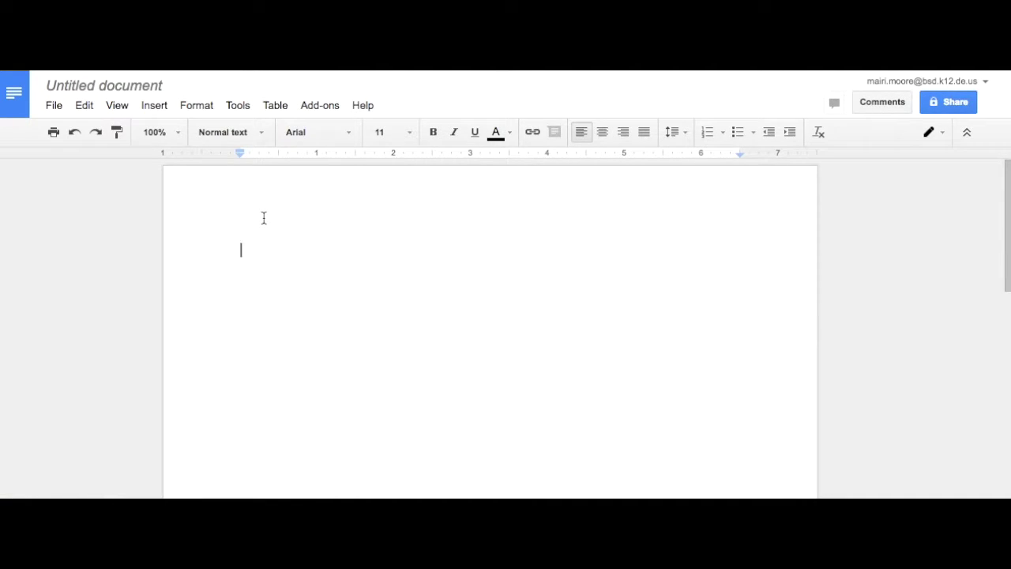
Step: Type 'Type Here:' in the body and title the document 'Sharing a Google Document'
text(Type)
text( Here:)
key(Return)
click(119, 86)
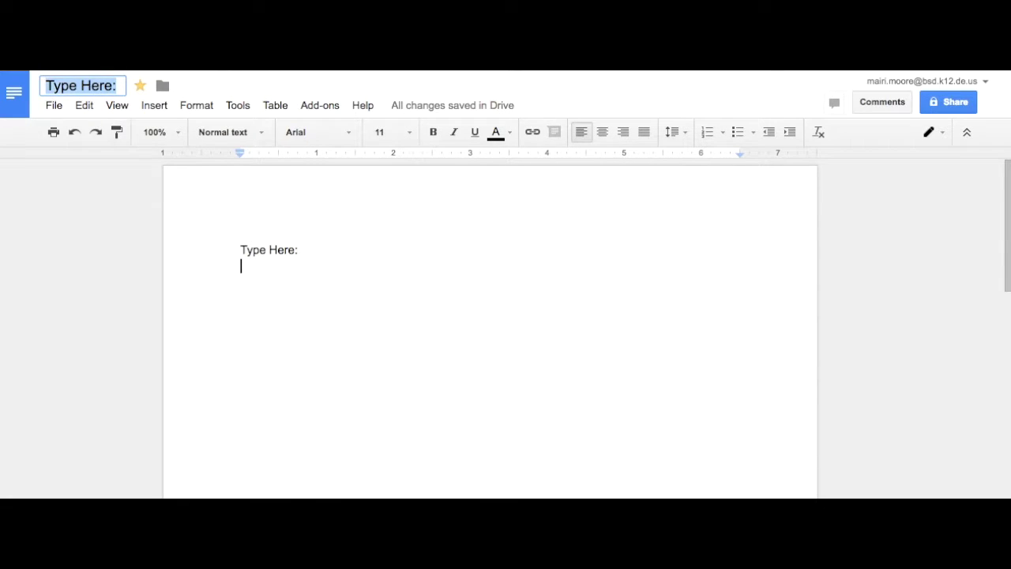
text(Sharing a Google)
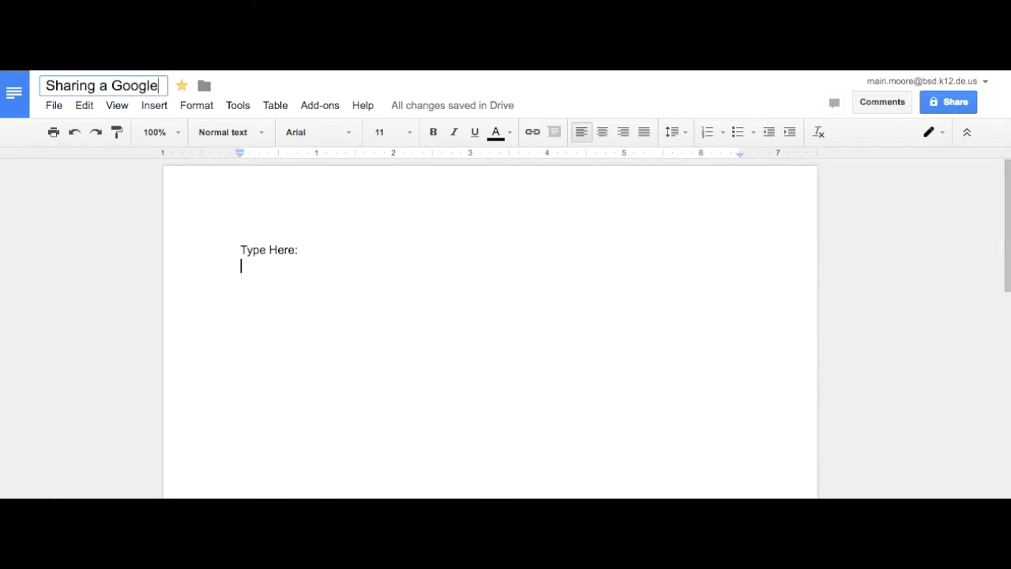
text( Document)
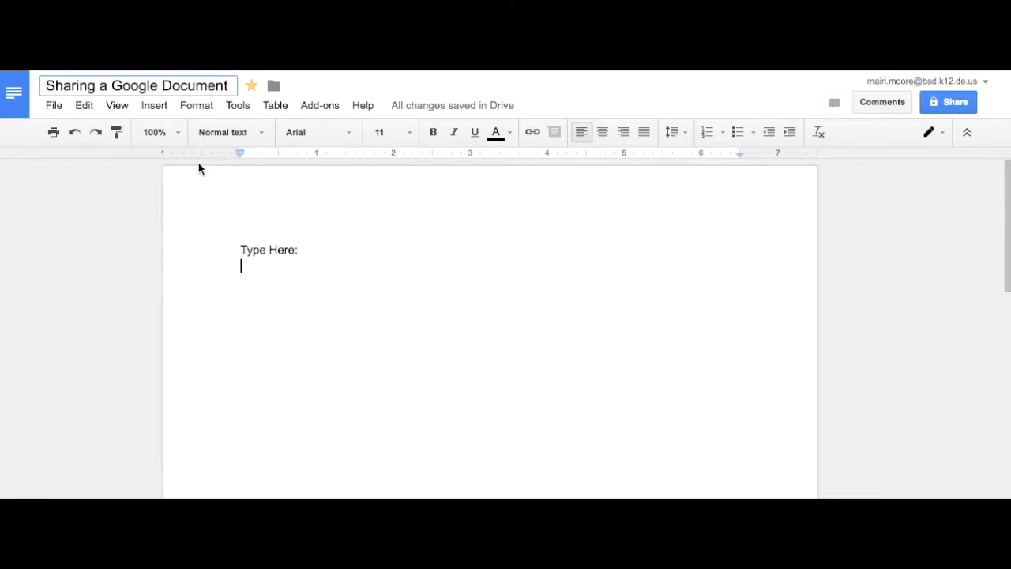
click(340, 266)
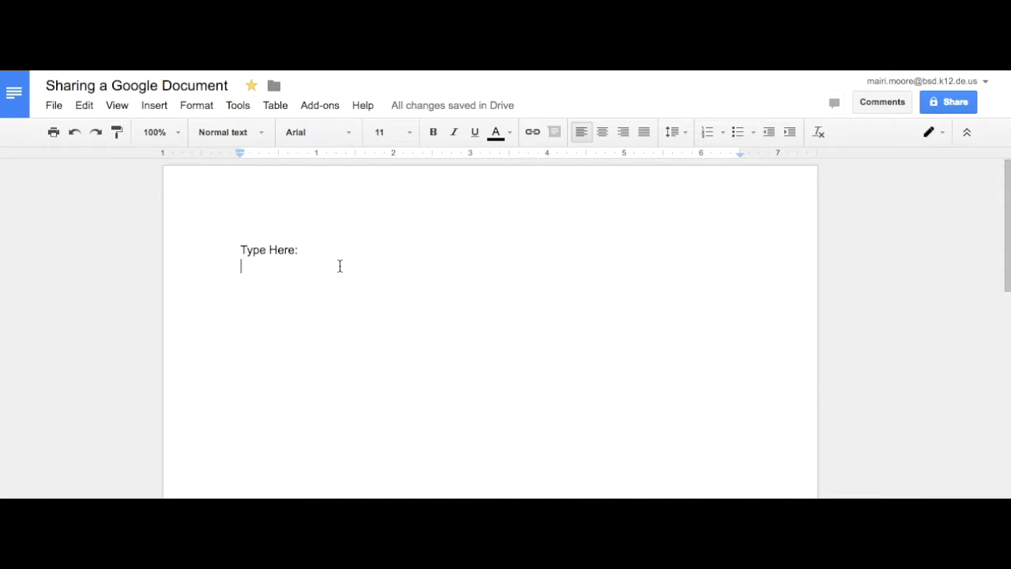
mouse_move(948, 102)
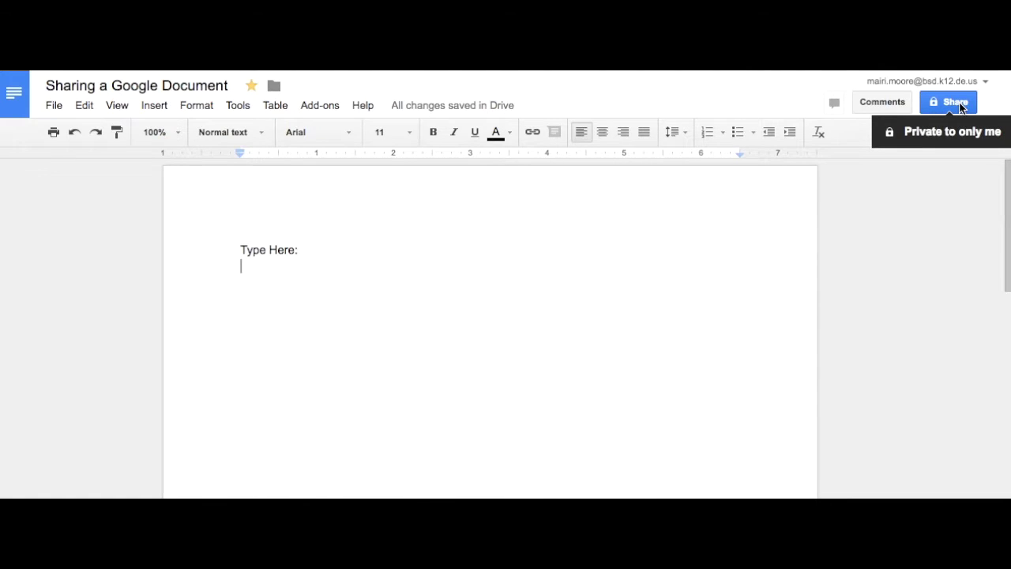
click(960, 107)
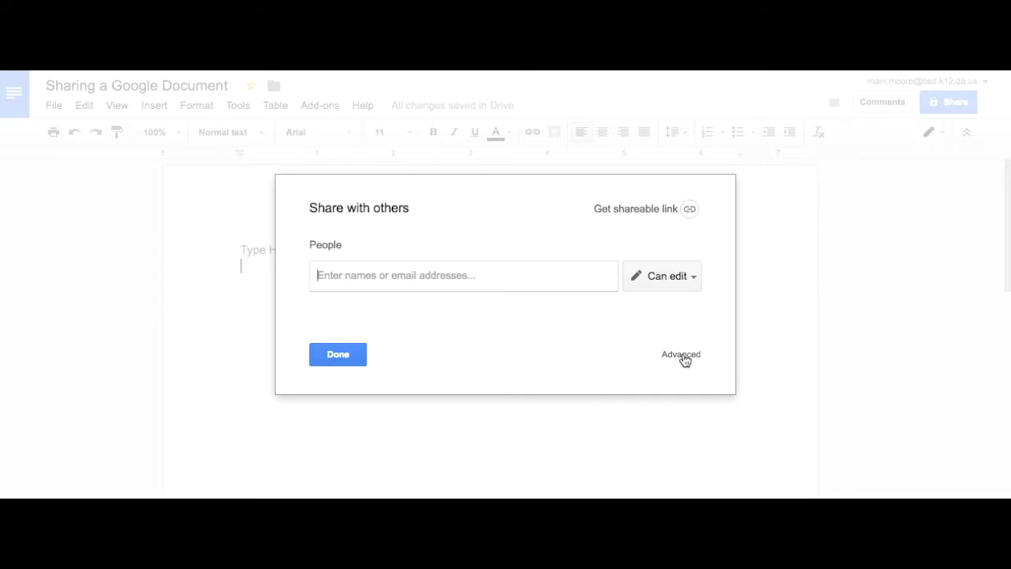
Step: Try anyone-with-link edit and district link options, then set link sharing back to Off – Specific people
click(680, 354)
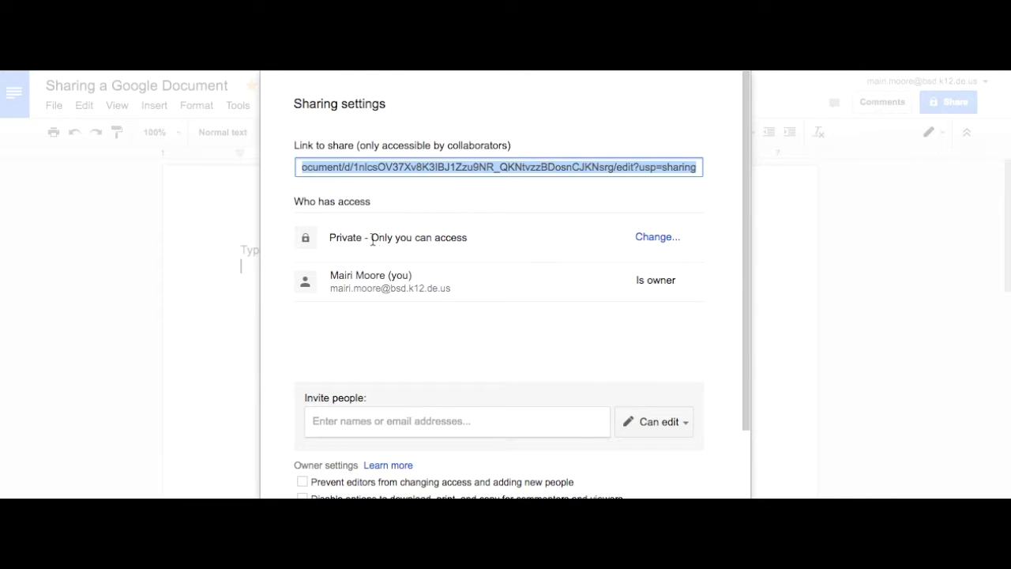
click(657, 238)
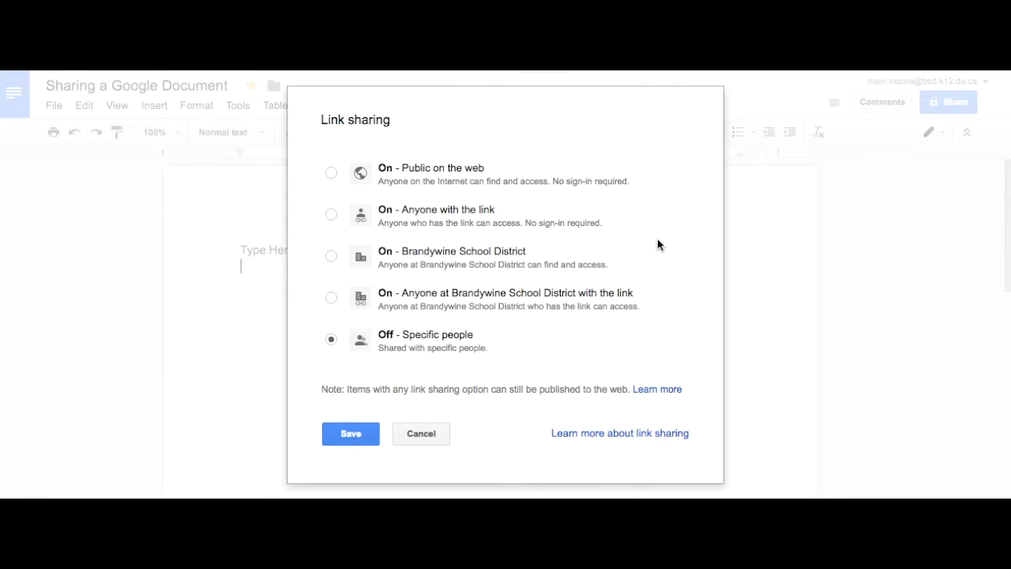
click(331, 214)
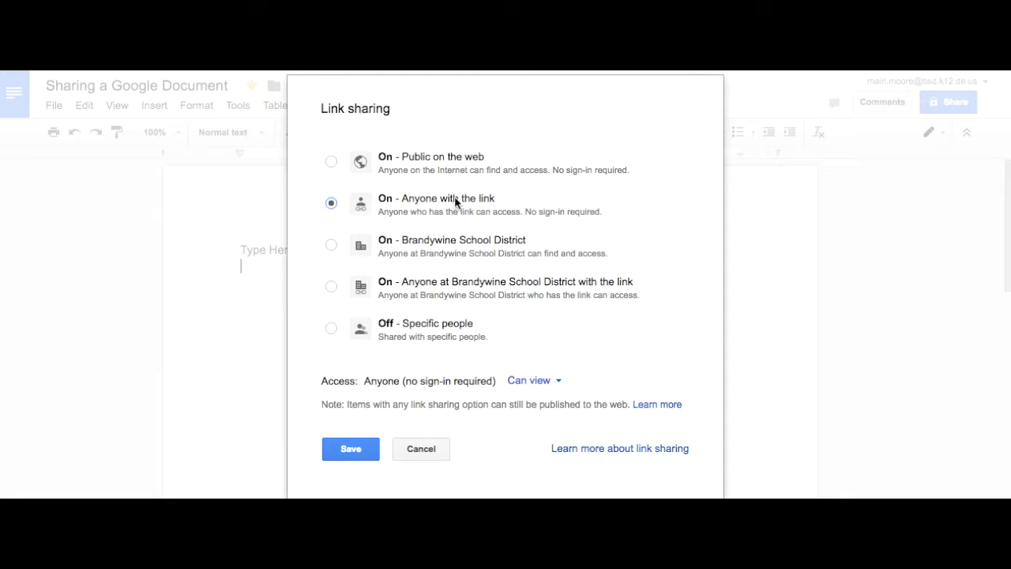
click(533, 380)
click(556, 404)
click(331, 245)
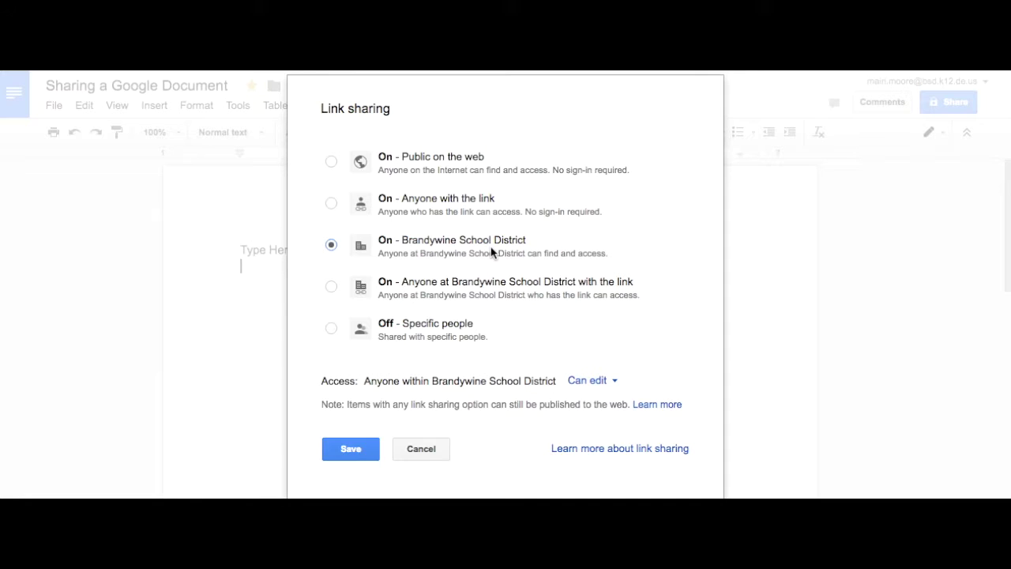
click(331, 328)
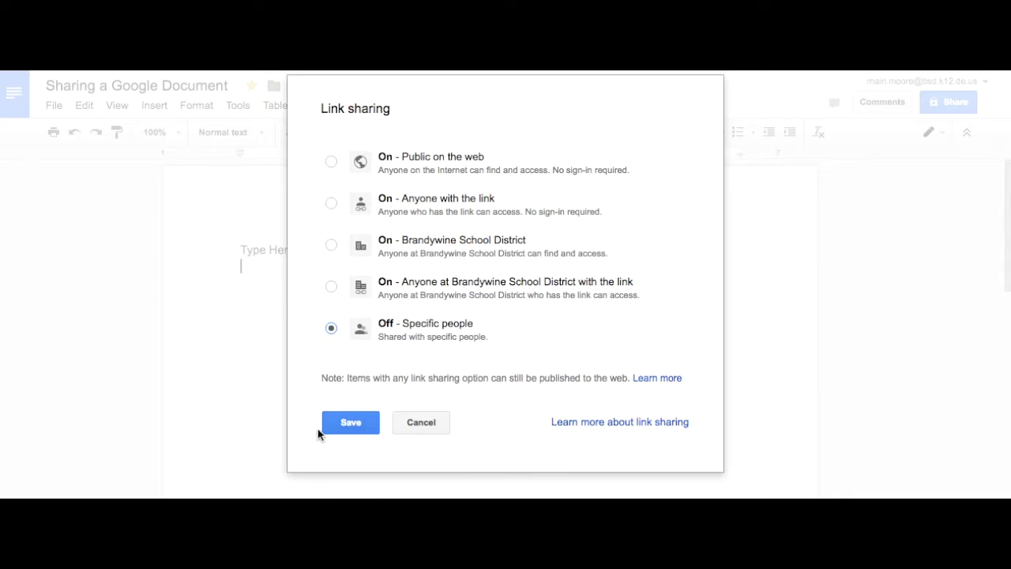
Step: Add Patricia as an invitee with Can edit permission
click(359, 423)
click(388, 422)
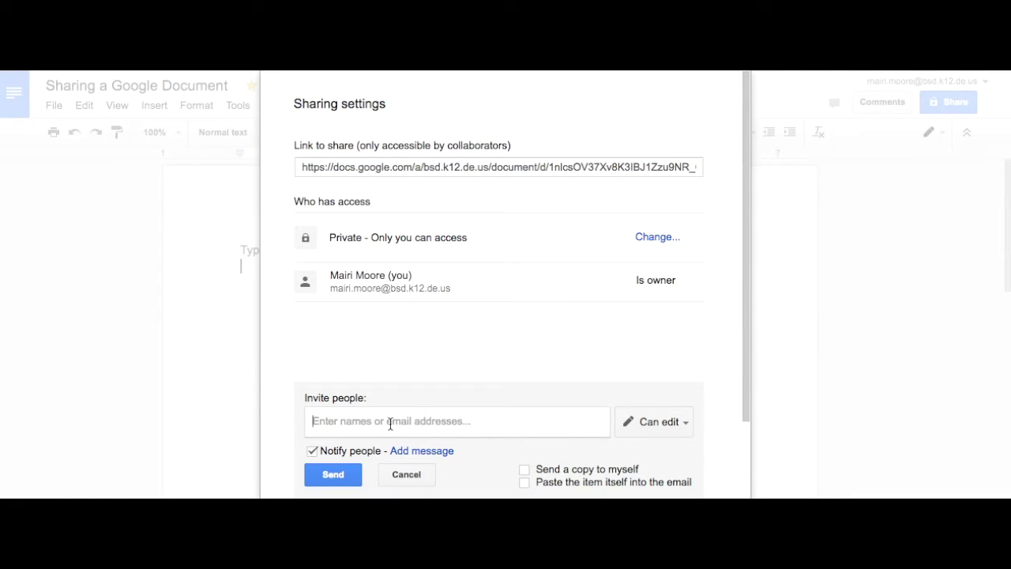
text(patricia)
key(Return)
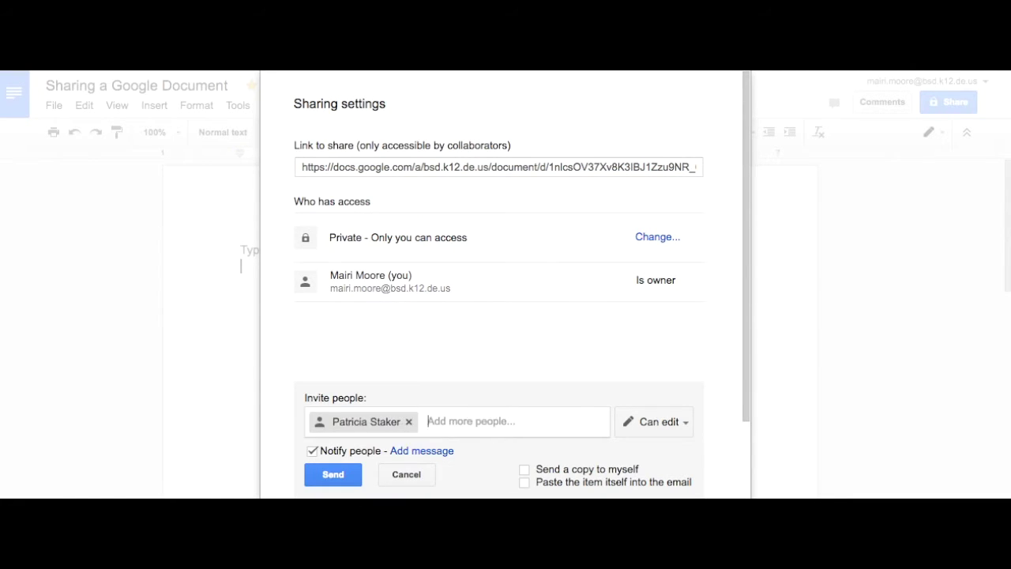
click(676, 427)
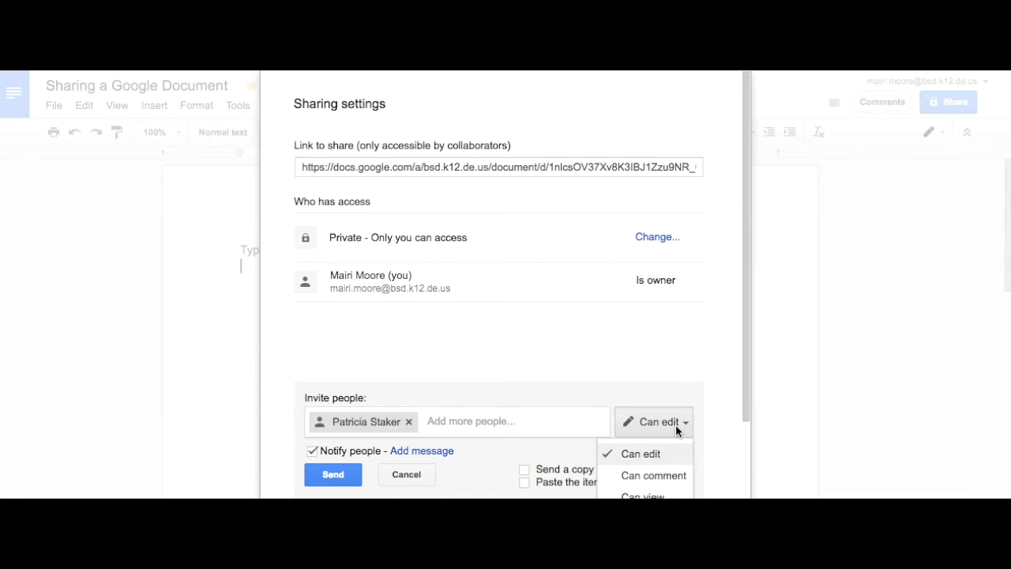
scroll(724, 418, down, 2)
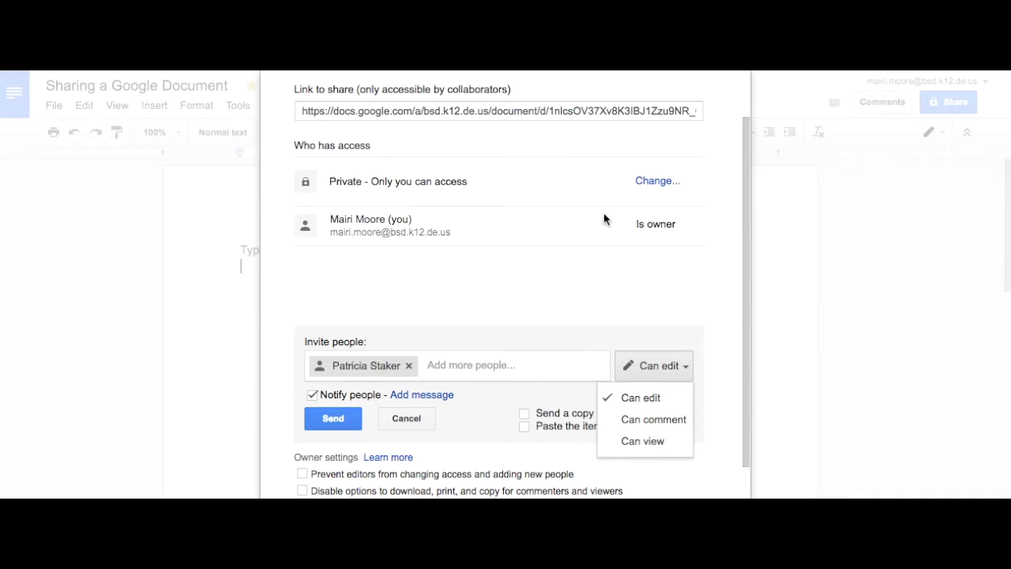
Step: Try anyone-with-link comment access, then send Patricia the edit invitation
click(663, 180)
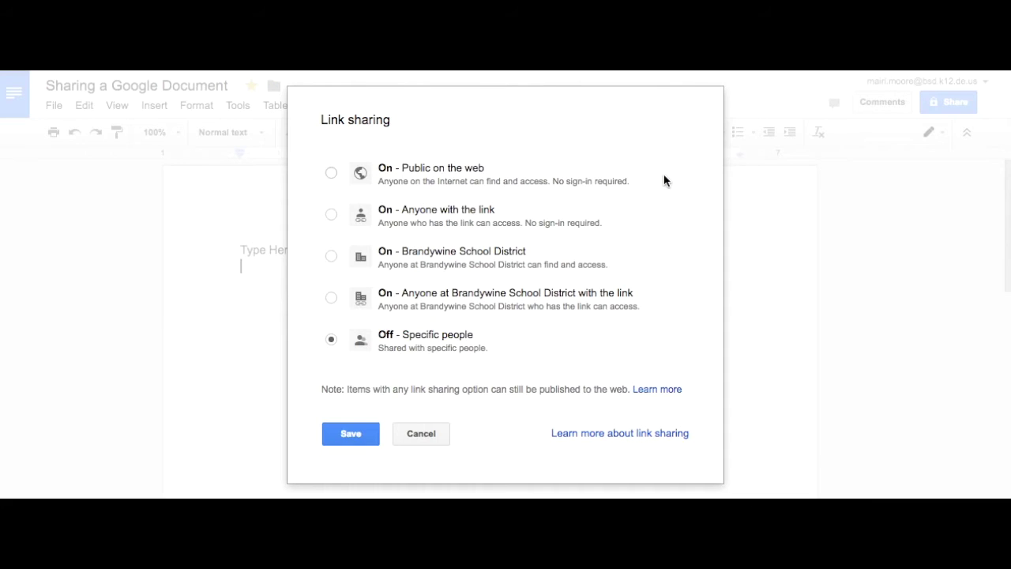
click(331, 214)
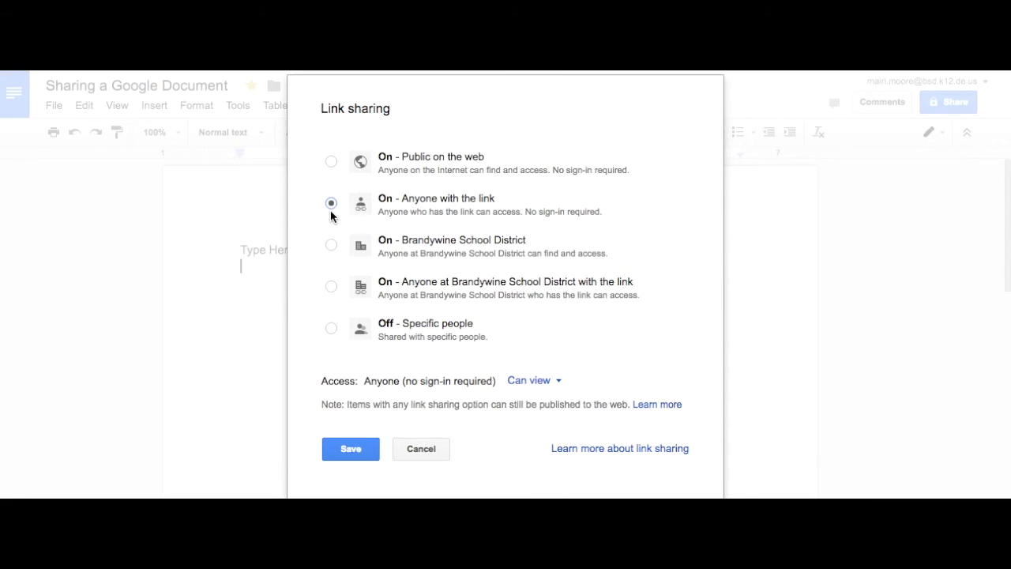
click(545, 382)
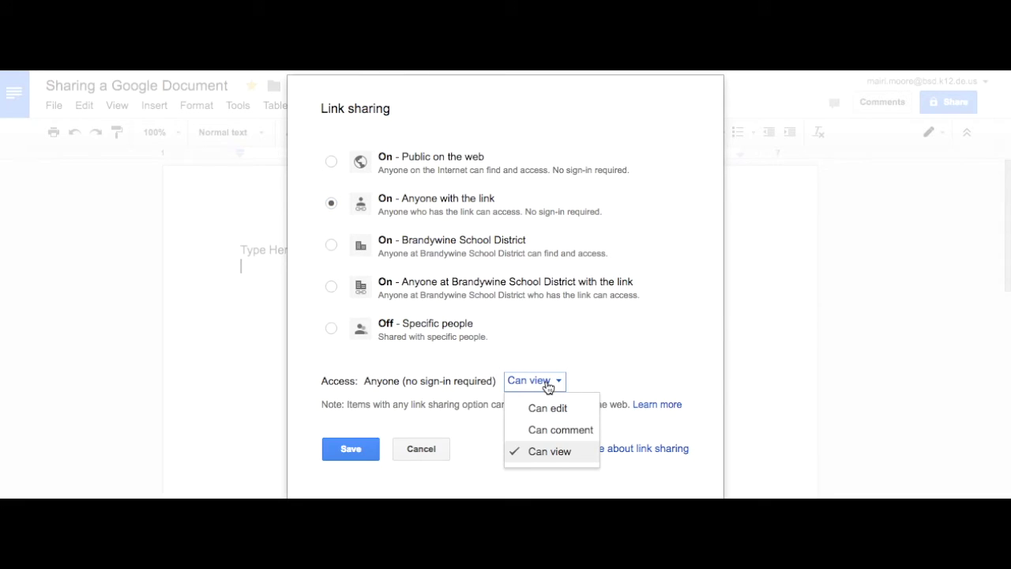
click(587, 430)
click(417, 447)
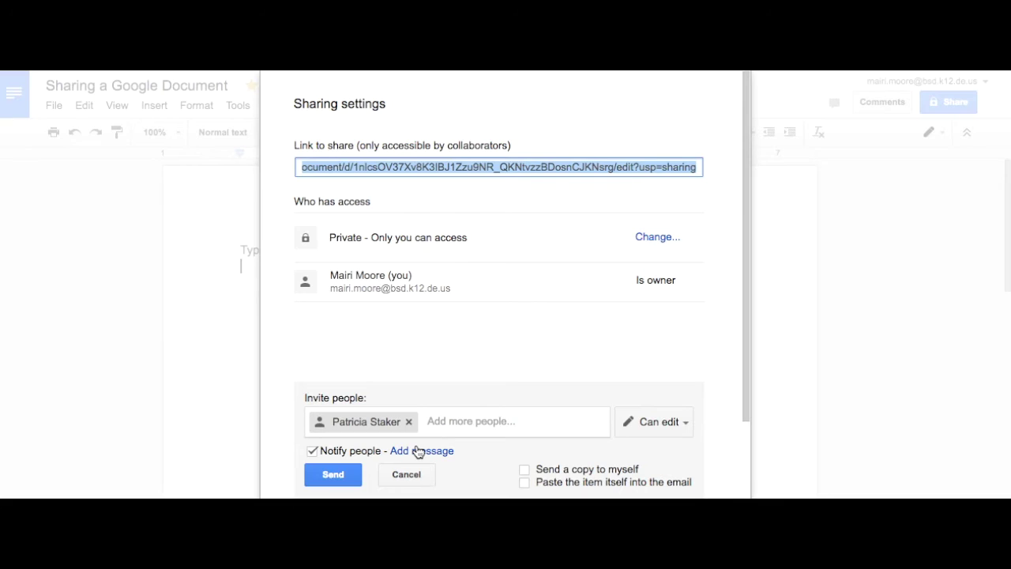
click(333, 474)
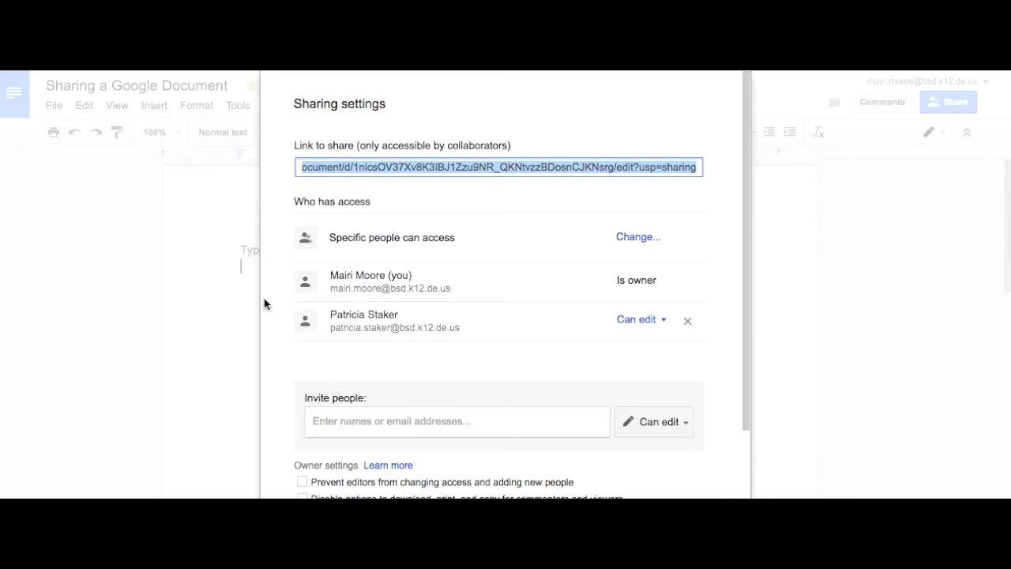
scroll(437, 334, down, 2)
Step: Close the sharing settings and place the caret after 'Type Here:'
click(325, 451)
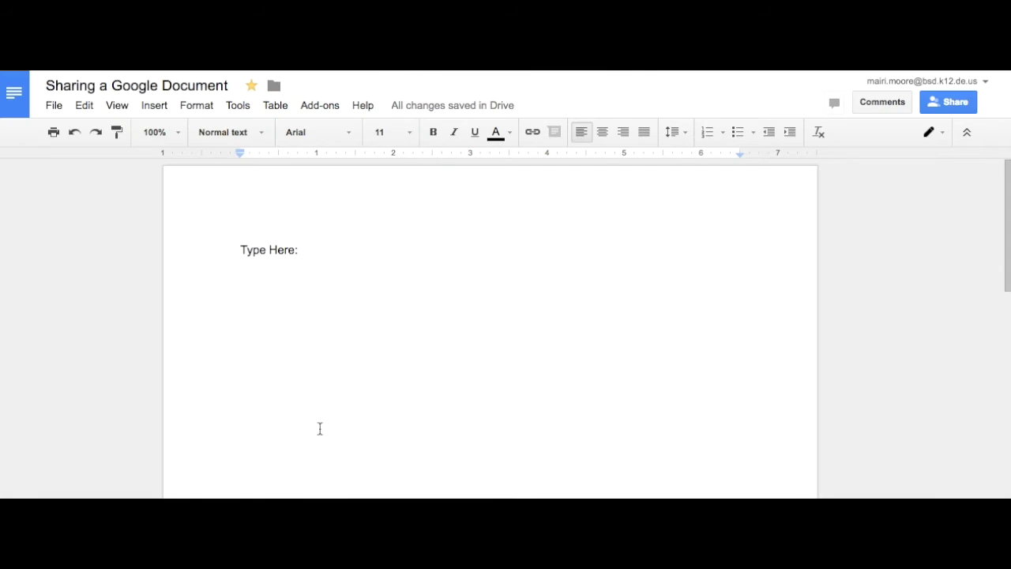
click(239, 248)
click(319, 245)
Step: Insert and post a 'Hi There' comment on the word 'Here:'
click(157, 105)
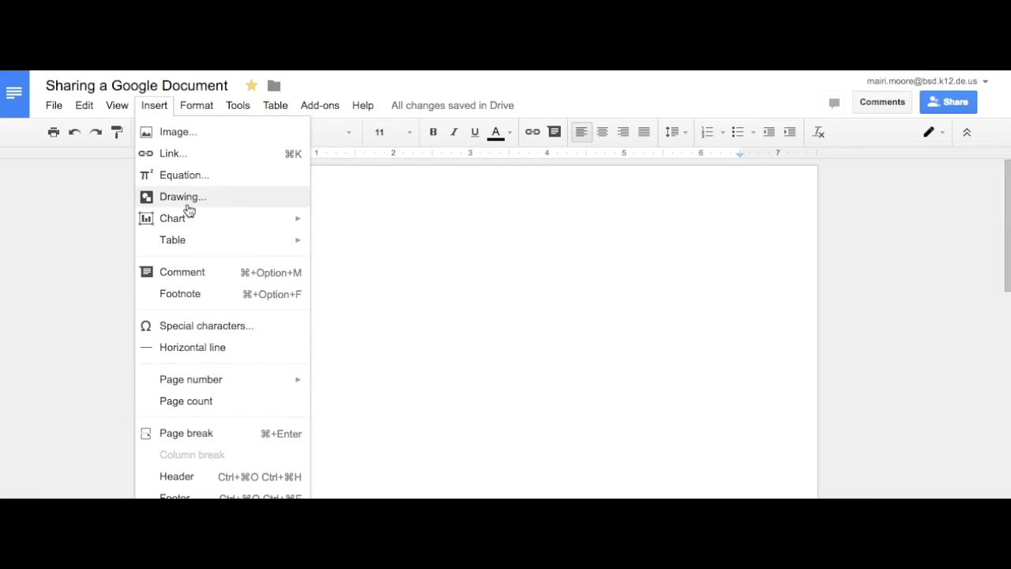
click(200, 272)
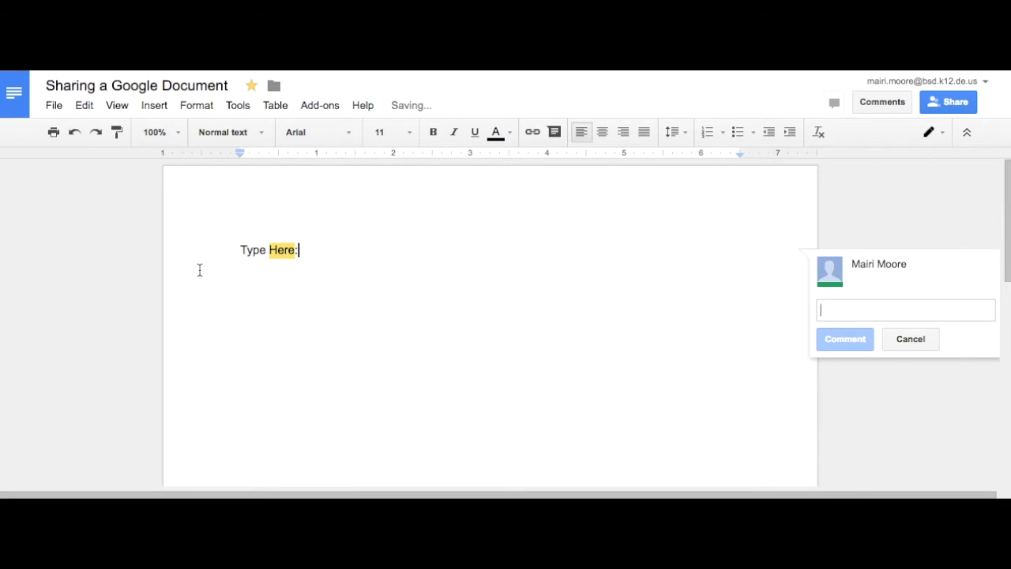
text(Hi There)
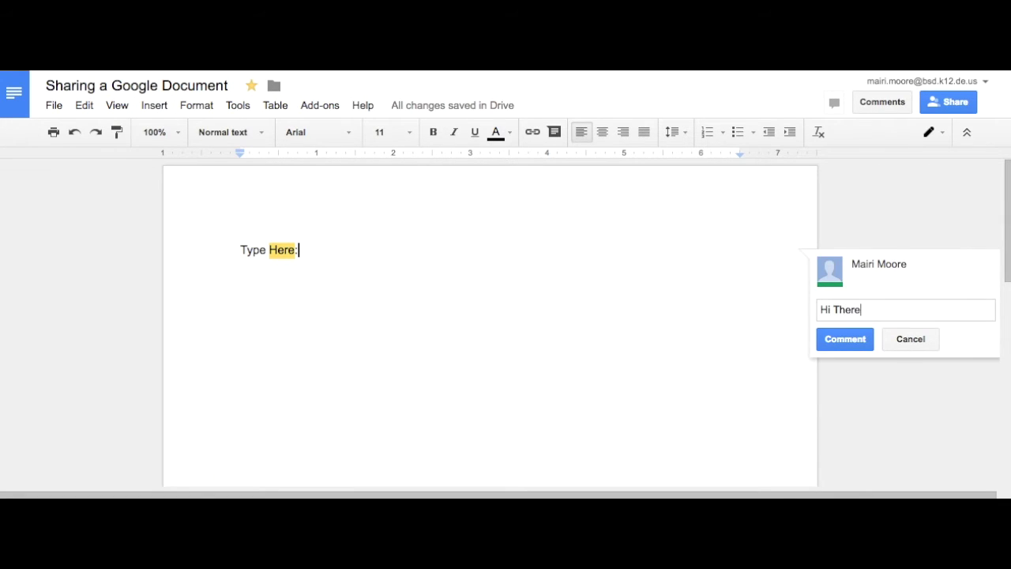
click(844, 346)
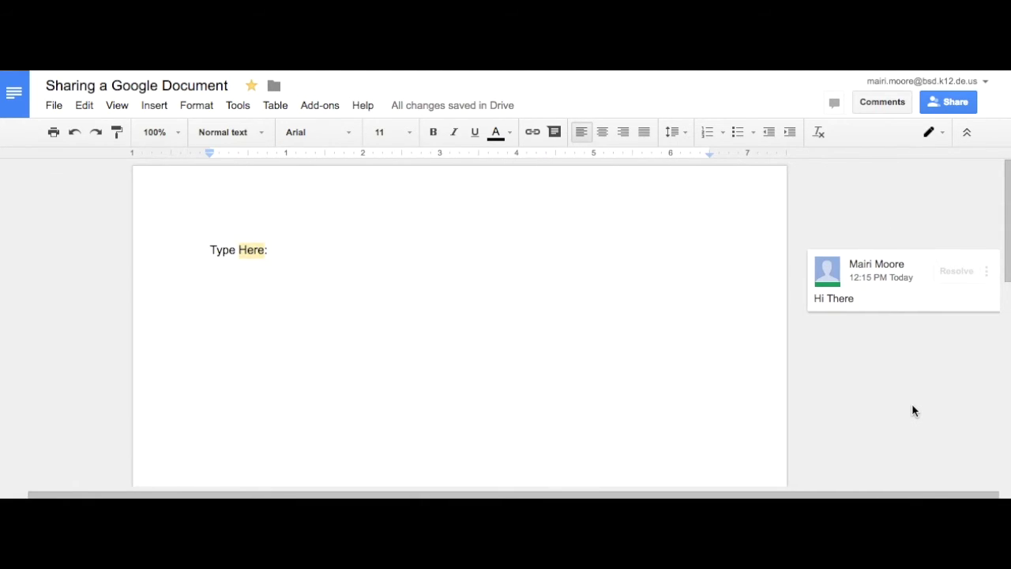
click(986, 273)
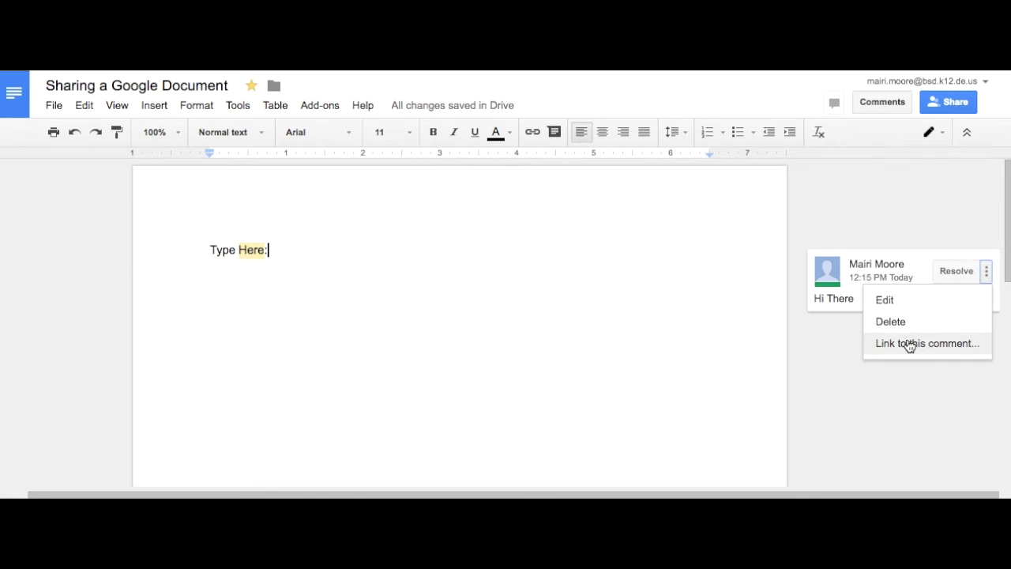
click(542, 291)
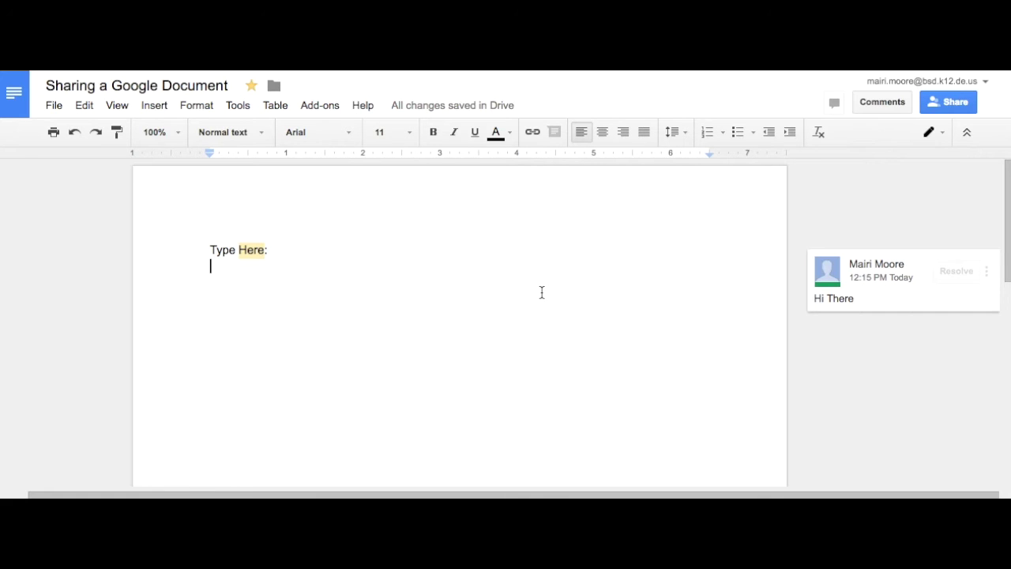
Step: Set link sharing to Anyone with the link with Can edit access, and save it
click(943, 102)
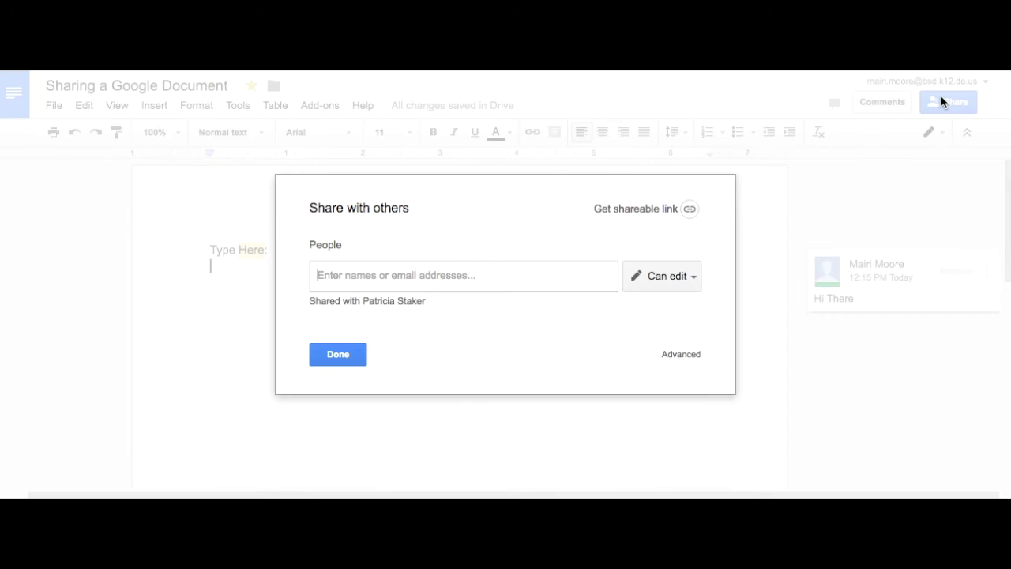
click(682, 355)
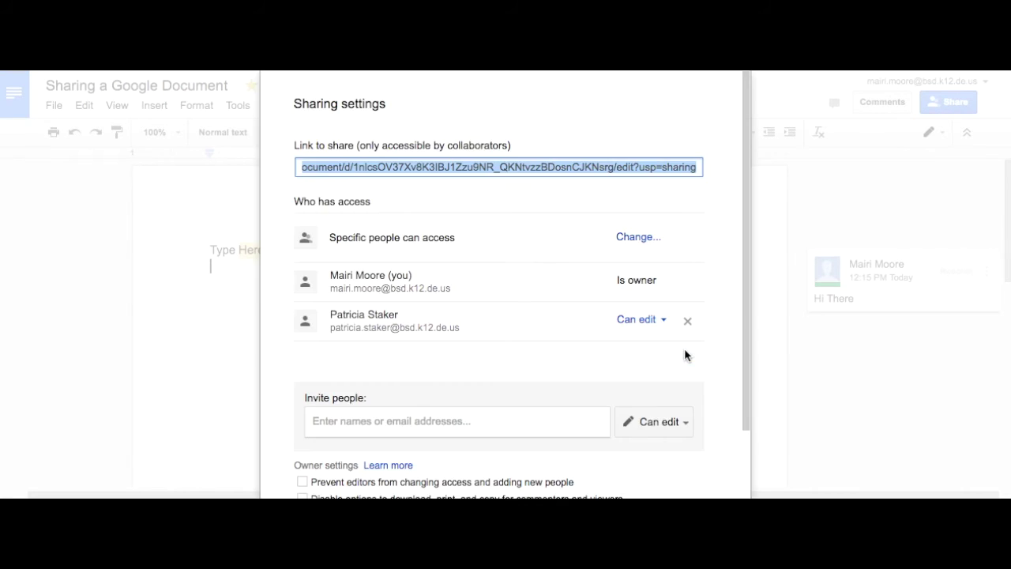
click(632, 236)
click(331, 213)
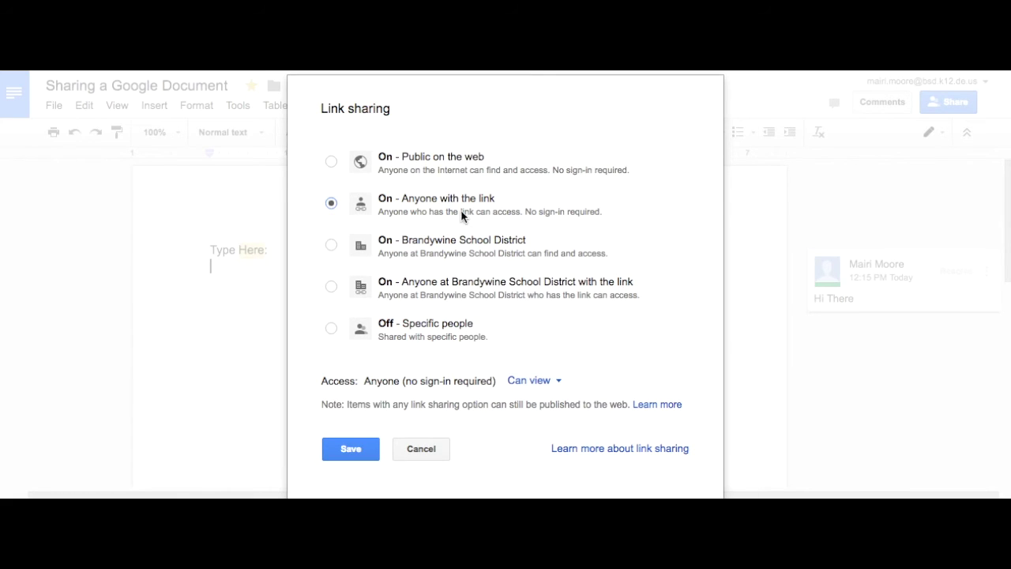
click(542, 383)
click(557, 408)
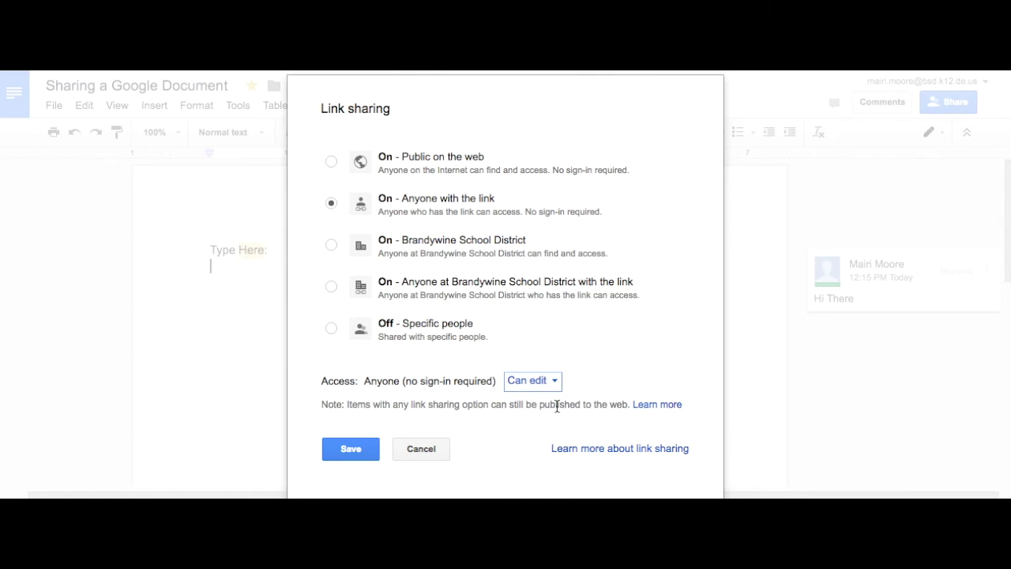
click(348, 448)
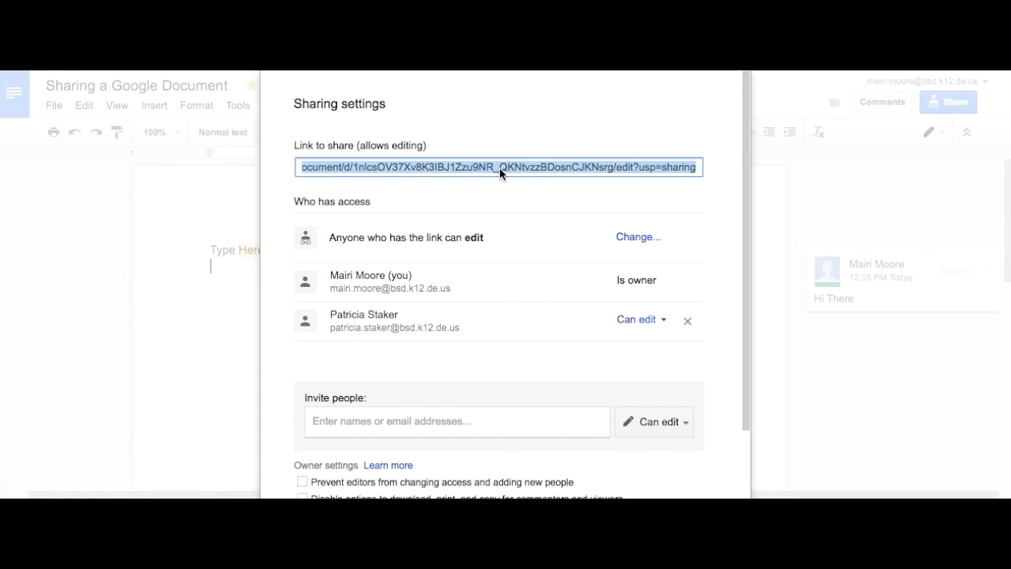
Step: Dismiss the stray link context menu and close the sharing settings
right_click(713, 240)
click(703, 166)
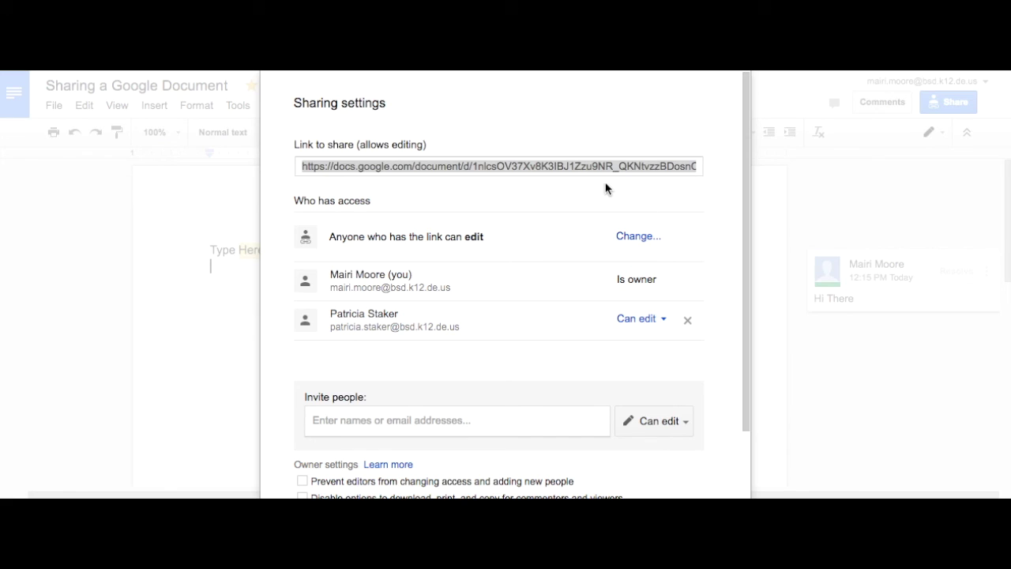
scroll(716, 261, down, 2)
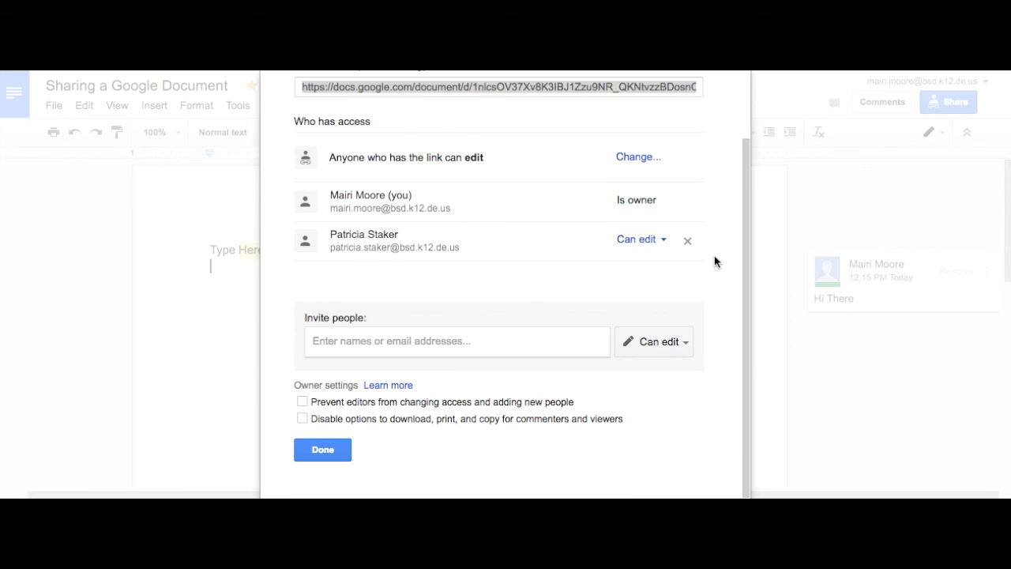
click(317, 453)
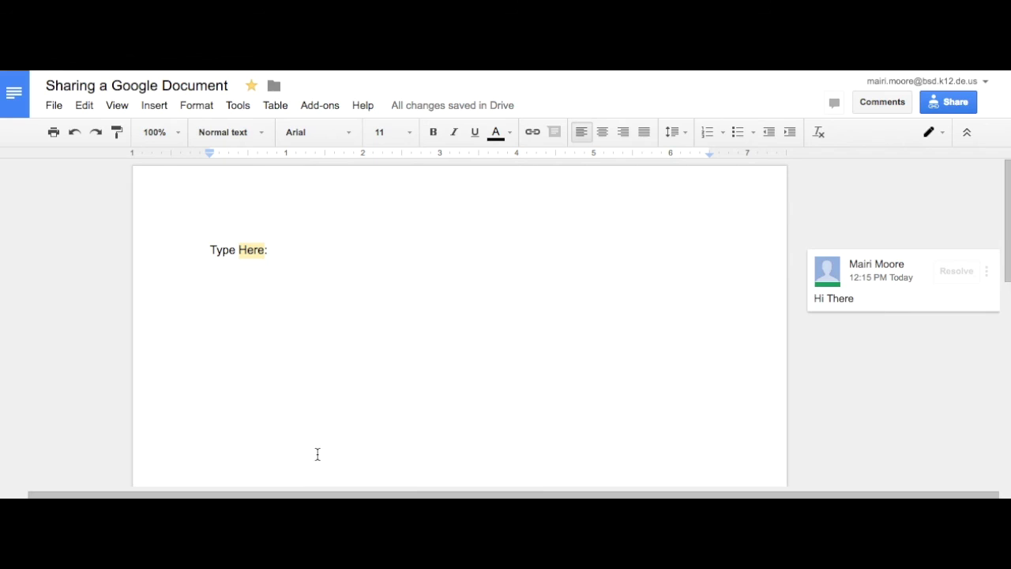